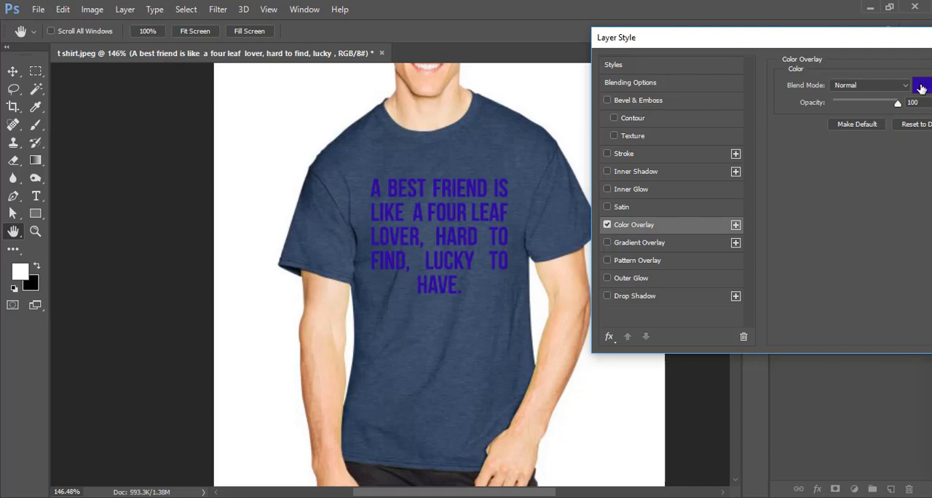
# Change the quote text's Color Overlay color to white (ffffff).
pyautogui.click(921, 86)
pyautogui.moveTo(573, 59); pyautogui.dragTo(606, 54)
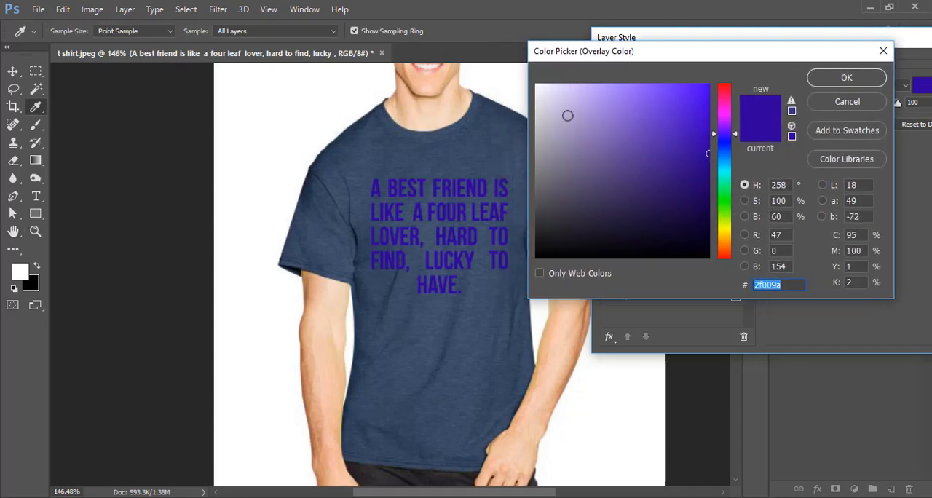
pyautogui.moveTo(566, 114); pyautogui.dragTo(495, 53)
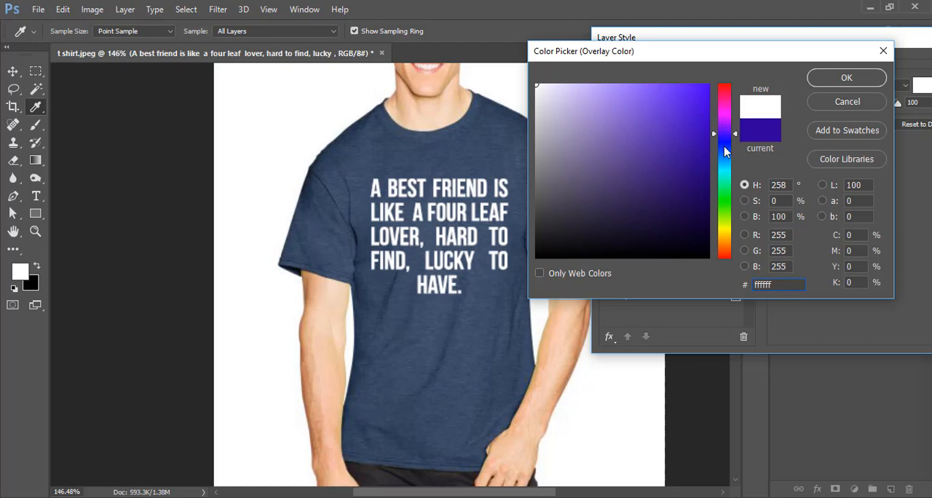
pyautogui.moveTo(725, 151); pyautogui.dragTo(725, 222)
pyautogui.moveTo(667, 149); pyautogui.dragTo(697, 53)
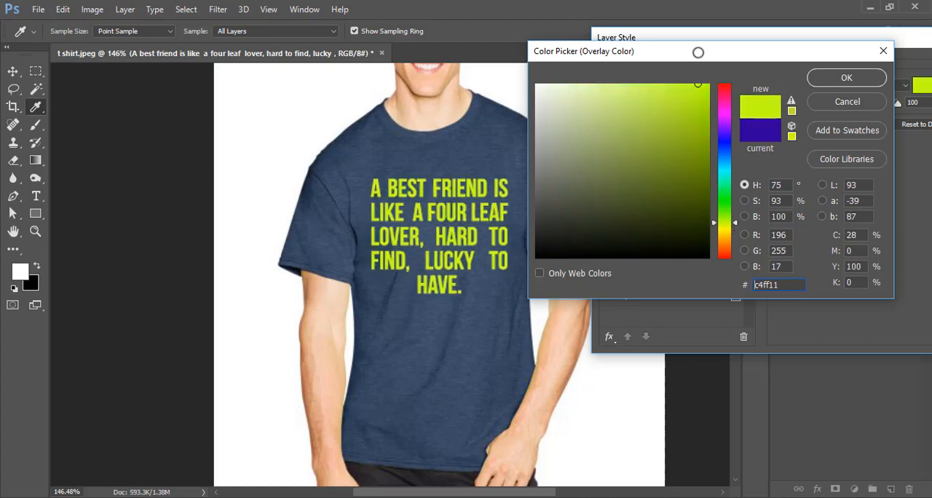
pyautogui.click(727, 228)
pyautogui.moveTo(726, 228)
pyautogui.mouseDown()
pyautogui.moveTo(727, 238)
pyautogui.moveTo(727, 229)
pyautogui.mouseUp()
pyautogui.click(629, 167)
pyautogui.moveTo(629, 168); pyautogui.dragTo(537, 85)
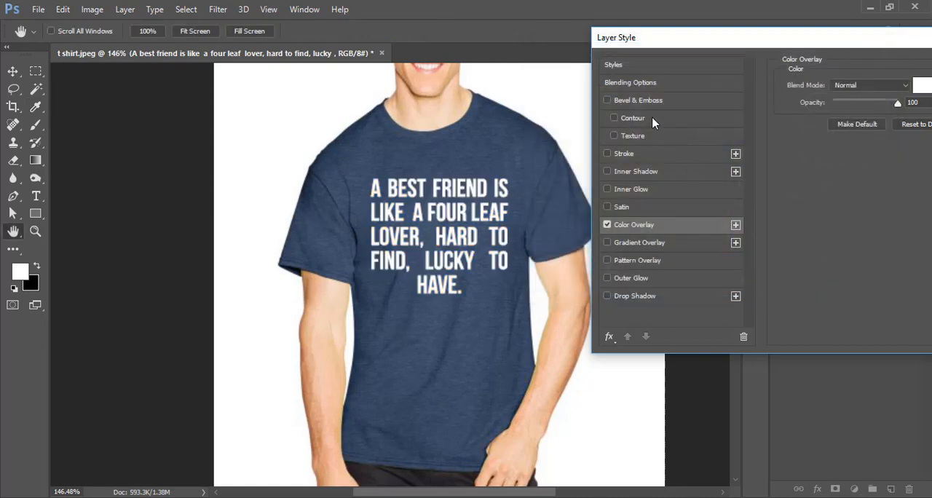
# Try Bevel & Emboss with Contour and Texture on the quote text.
pyautogui.click(639, 100)
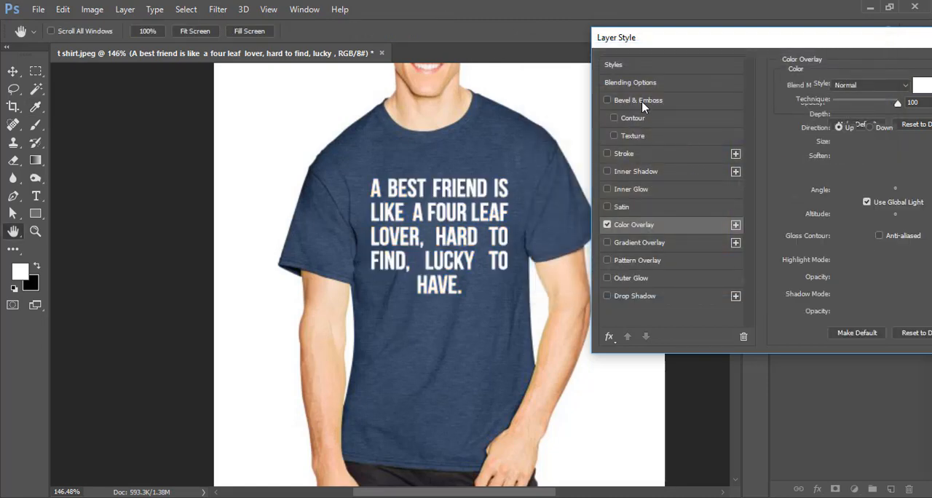
pyautogui.click(625, 121)
pyautogui.click(631, 139)
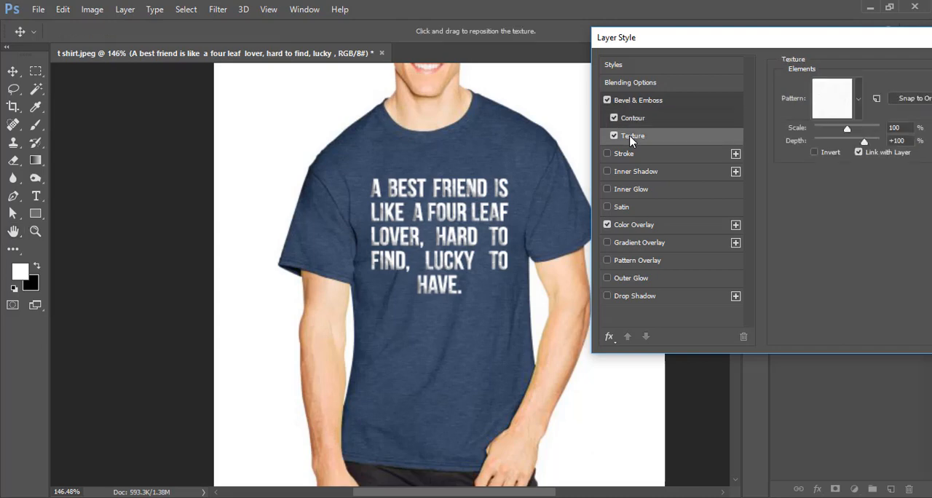
pyautogui.click(621, 118)
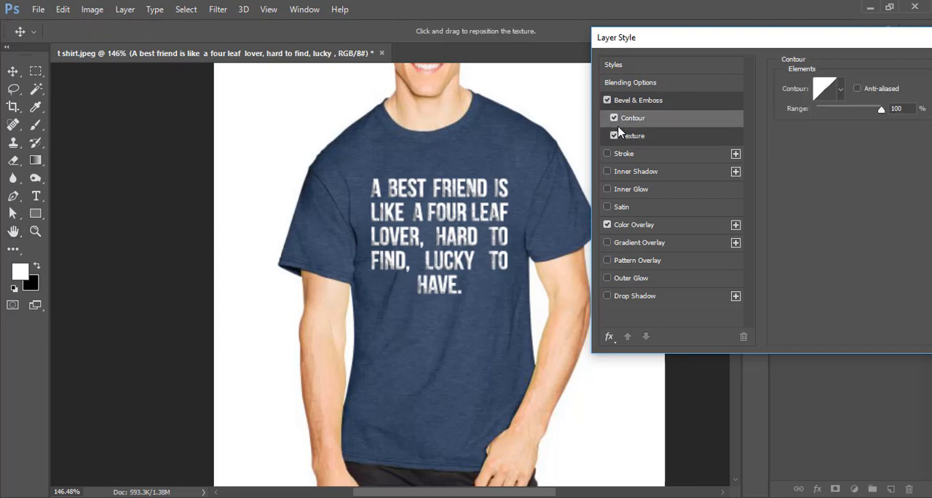
pyautogui.click(614, 118)
pyautogui.click(615, 136)
pyautogui.click(615, 136)
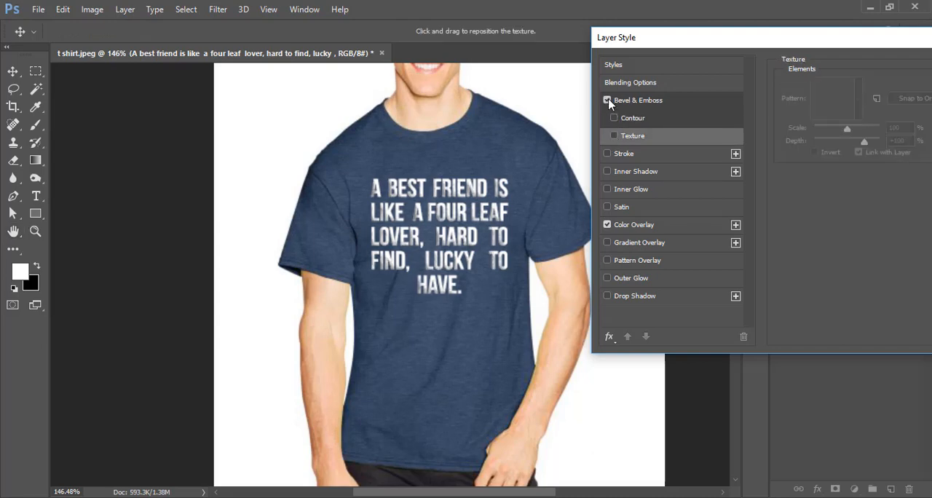
pyautogui.click(608, 101)
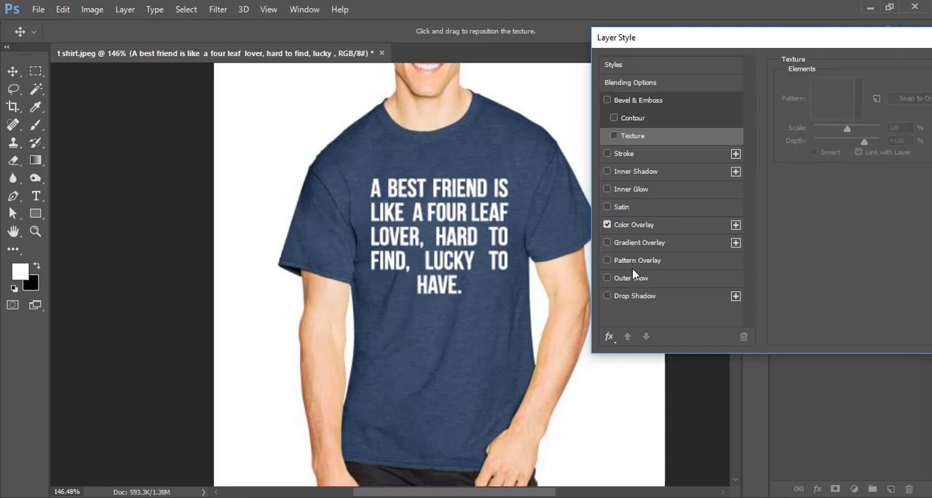
# Apply the layer style and collapse the text layer's effects list.
pyautogui.press('Return')
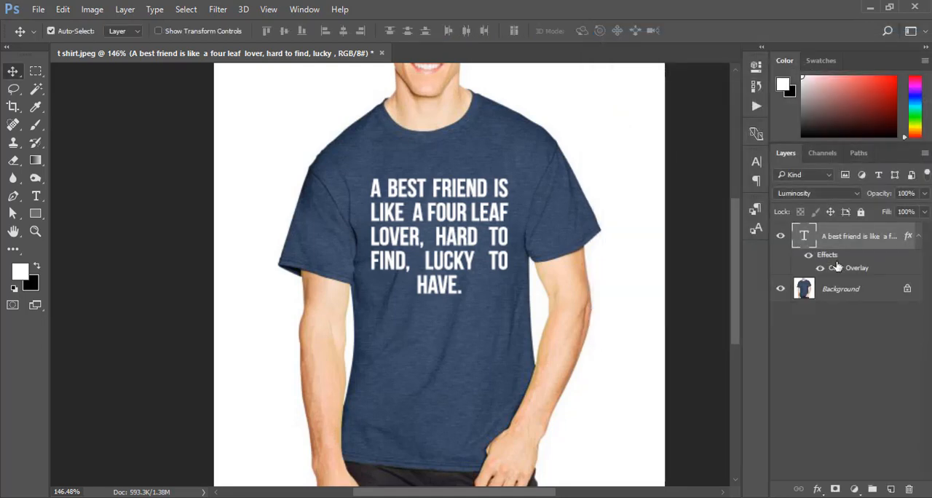
pyautogui.click(919, 237)
# Try several blend modes on the quote text layer and choose Overlay.
pyautogui.click(820, 194)
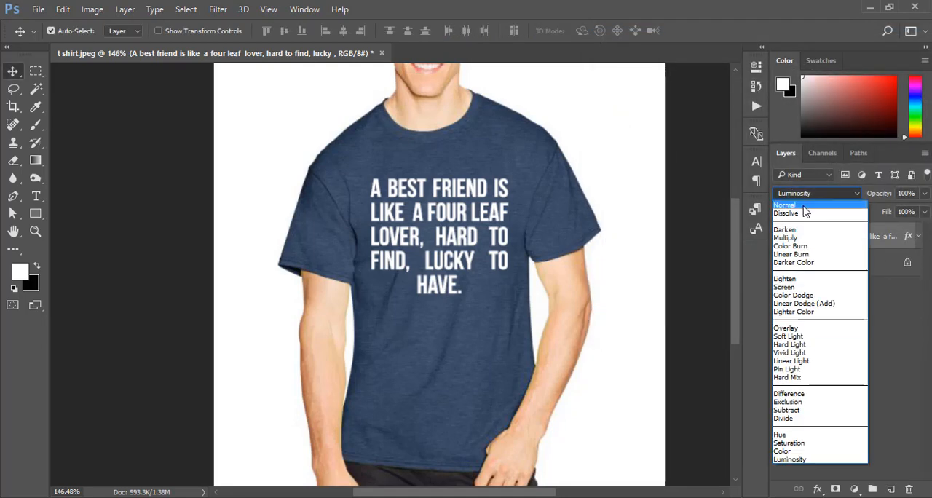
pyautogui.click(804, 205)
pyautogui.press('Down')
pyautogui.press('Down')
pyautogui.press('Down')
pyautogui.press('Down')
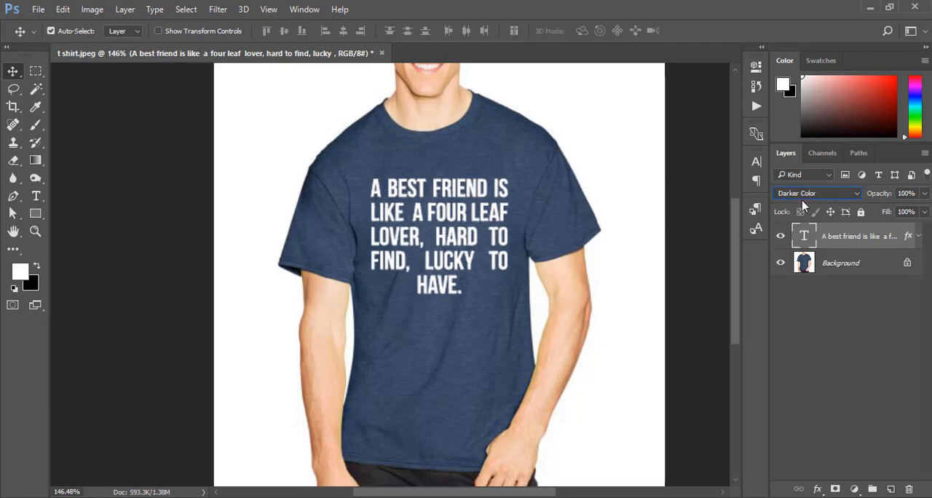
pyautogui.press('Down')
pyautogui.press('Down')
pyautogui.press('Down')
pyautogui.click(802, 198)
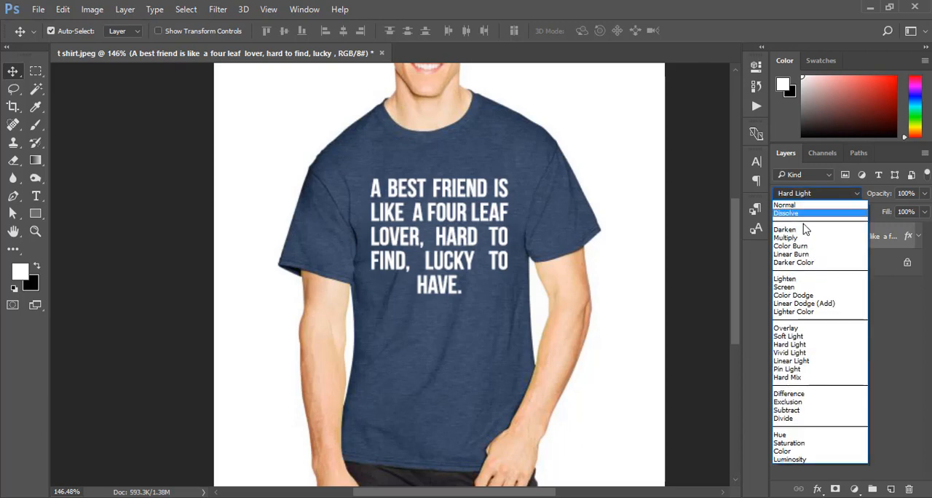
pyautogui.click(788, 328)
pyautogui.click(788, 329)
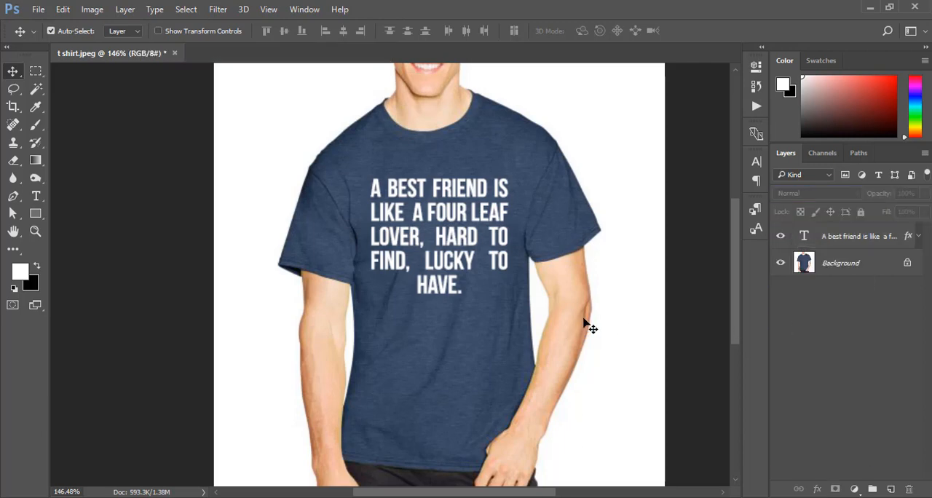
# Select the whole T-shirt, including both sleeves, on the Background layer with the Quick Selection tool.
pyautogui.hotkey('ctrl', '-')
pyautogui.hotkey('ctrl', '-')
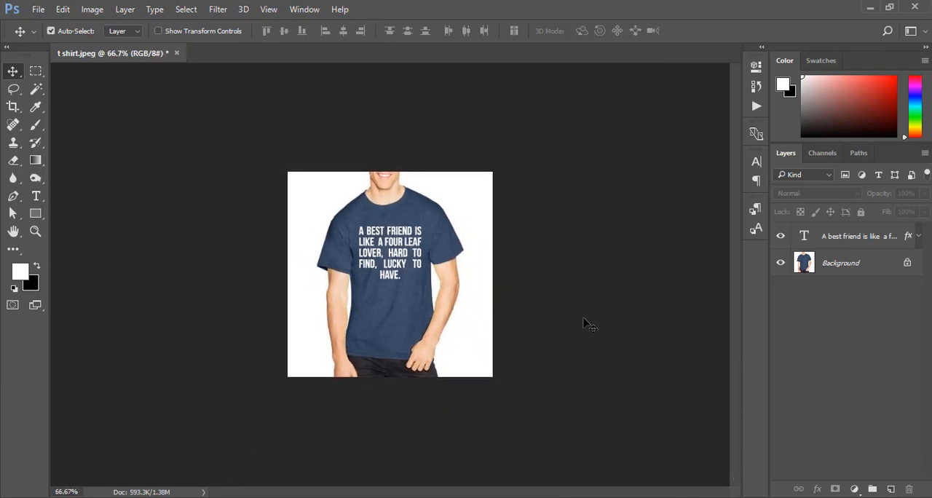
pyautogui.hotkey('ctrl', '+')
pyautogui.hotkey('ctrl', '+')
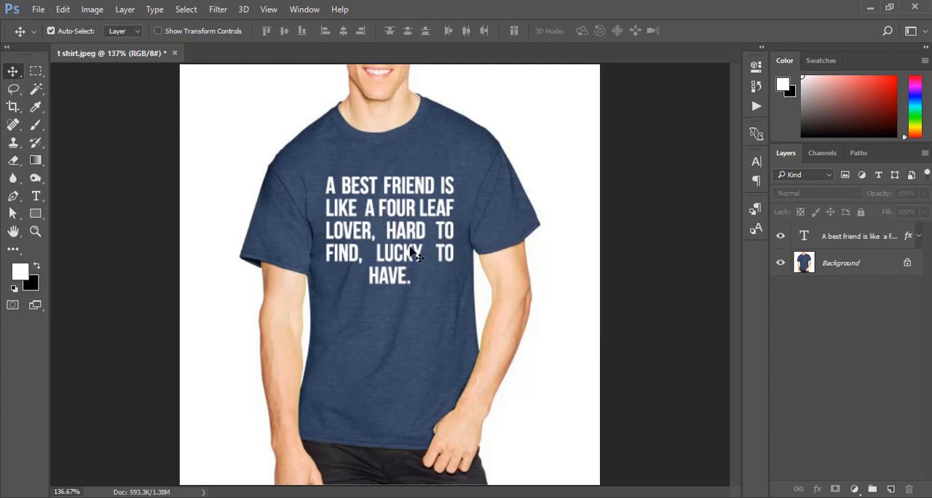
pyautogui.click(855, 268)
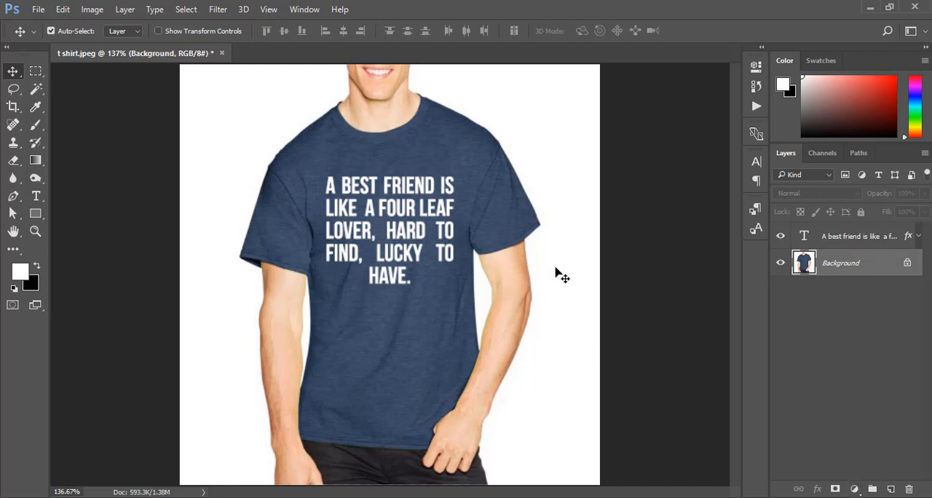
pyautogui.click(13, 90)
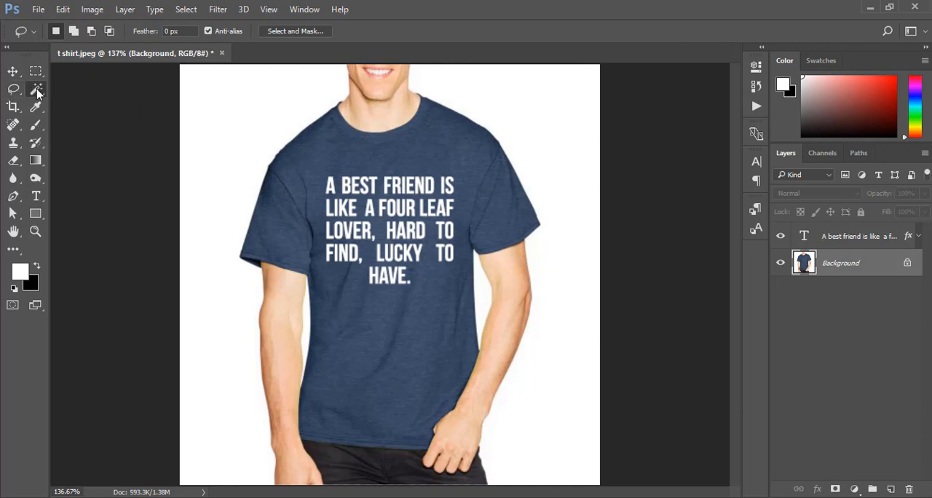
pyautogui.moveTo(35, 88); pyautogui.dragTo(95, 111)
pyautogui.click(101, 89)
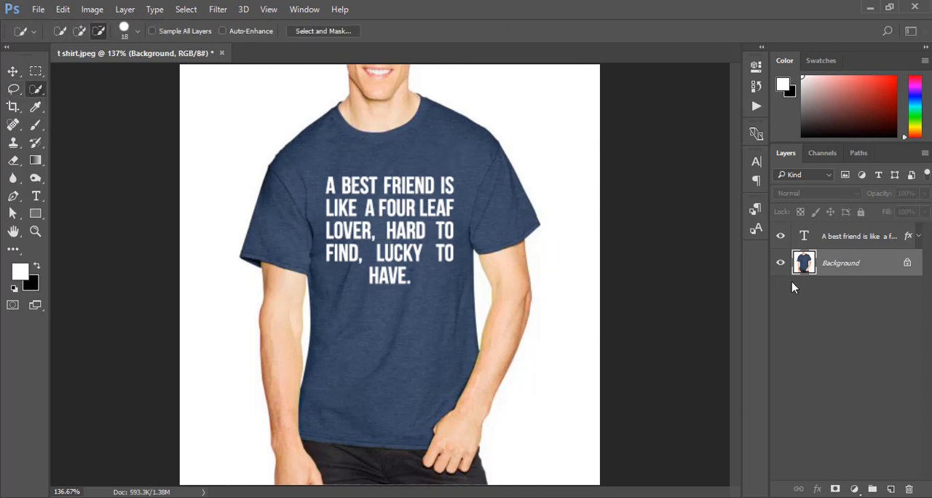
pyautogui.moveTo(322, 179); pyautogui.dragTo(334, 226)
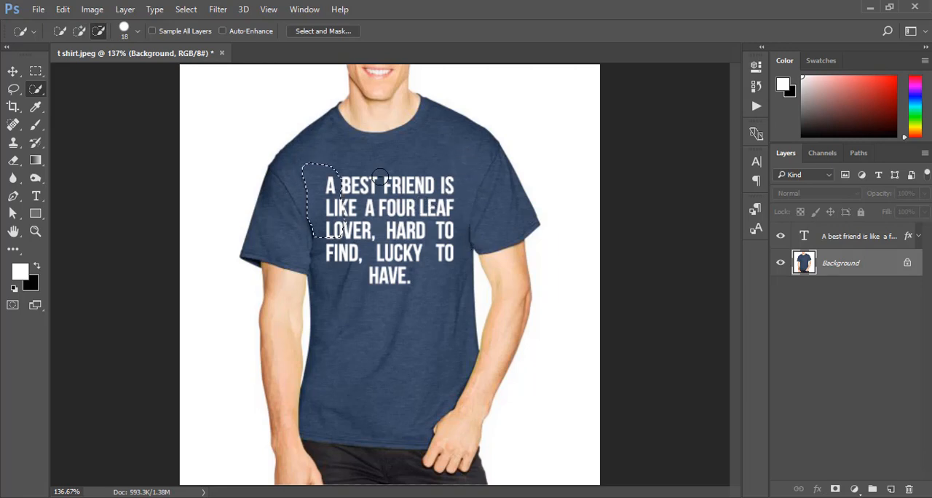
pyautogui.click(78, 31)
pyautogui.moveTo(448, 246)
pyautogui.mouseDown()
pyautogui.moveTo(456, 189)
pyautogui.moveTo(388, 172)
pyautogui.moveTo(348, 193)
pyautogui.moveTo(318, 185)
pyautogui.moveTo(331, 176)
pyautogui.moveTo(281, 232)
pyautogui.moveTo(368, 280)
pyautogui.moveTo(400, 380)
pyautogui.moveTo(466, 350)
pyautogui.moveTo(463, 211)
pyautogui.moveTo(482, 189)
pyautogui.moveTo(476, 157)
pyautogui.moveTo(450, 134)
pyautogui.moveTo(495, 199)
pyautogui.moveTo(487, 224)
pyautogui.moveTo(466, 231)
pyautogui.mouseUp()
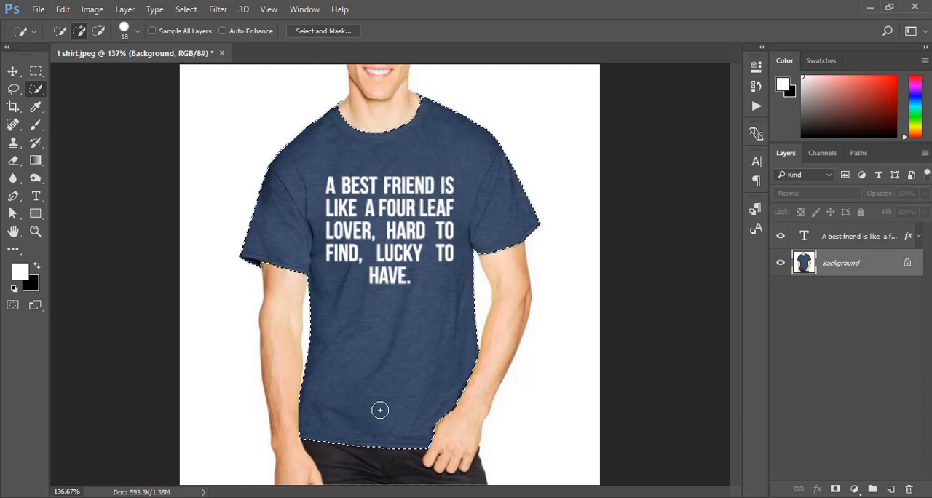
# Add a Hue/Saturation adjustment layer for the selected T-shirt, set Hue to +19, and compare with the original color.
pyautogui.click(855, 489)
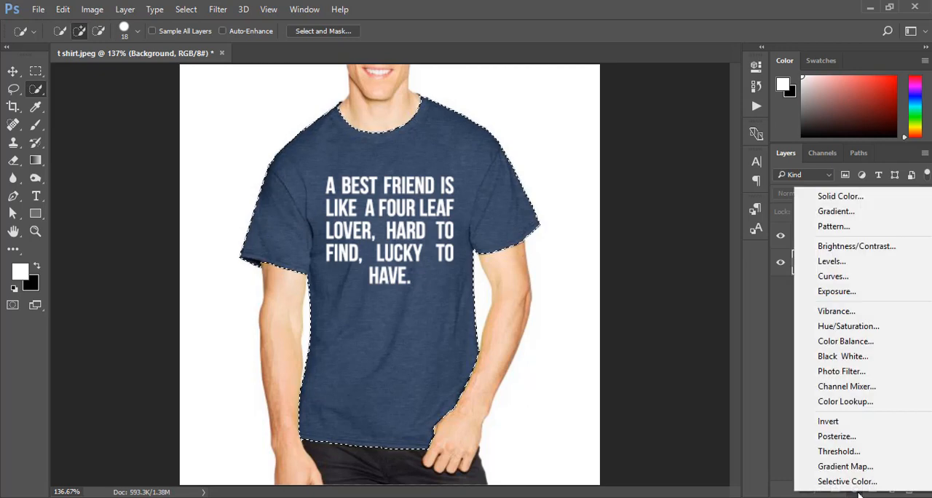
pyautogui.click(845, 326)
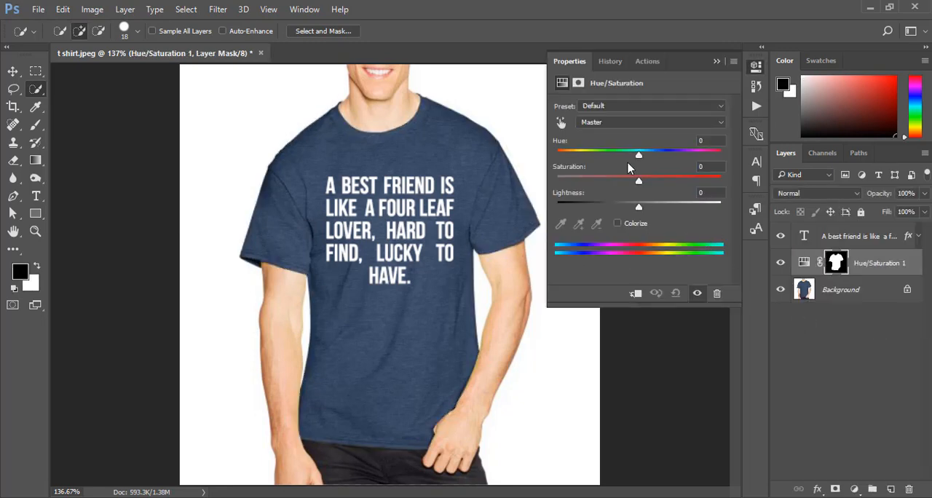
pyautogui.moveTo(642, 158)
pyautogui.mouseDown()
pyautogui.moveTo(622, 156)
pyautogui.moveTo(689, 157)
pyautogui.moveTo(562, 155)
pyautogui.moveTo(653, 156)
pyautogui.mouseUp()
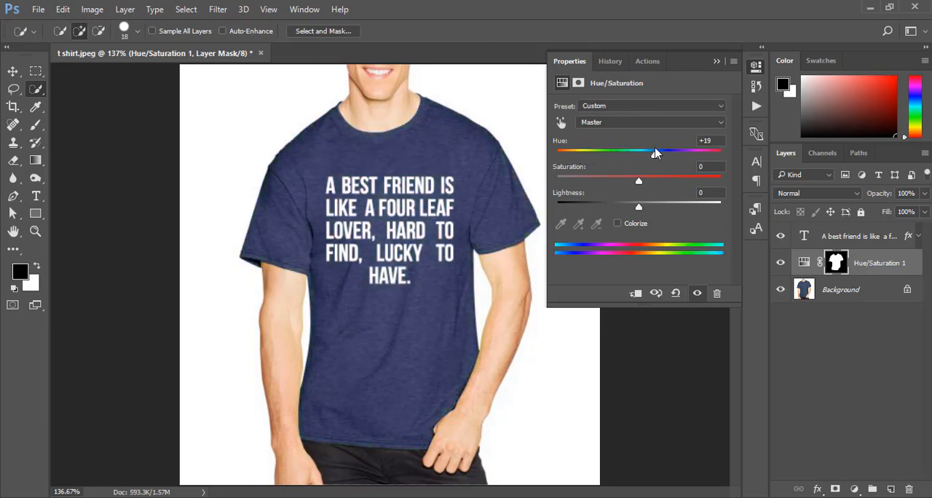
pyautogui.click(716, 61)
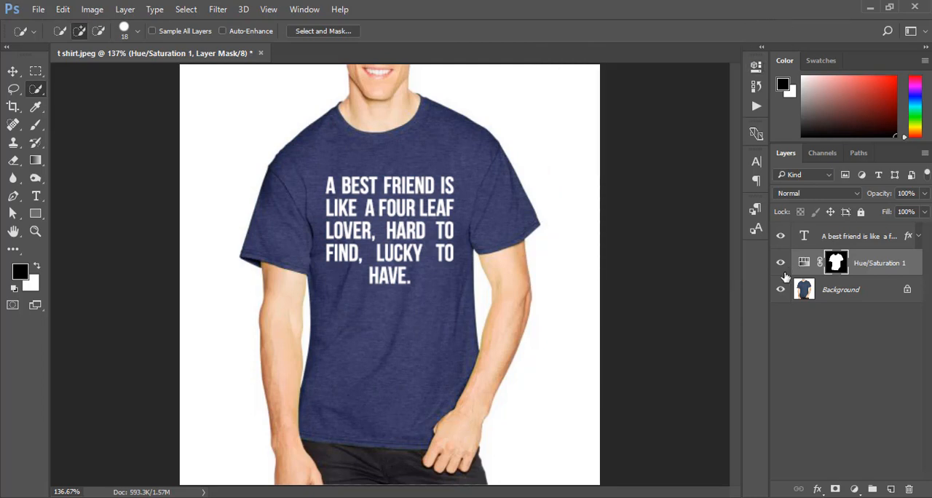
pyautogui.click(781, 263)
pyautogui.click(782, 266)
# Set the shirt adjustment's Saturation to +35, lower its Lightness slightly, and compare before and after.
pyautogui.doubleClick(804, 263)
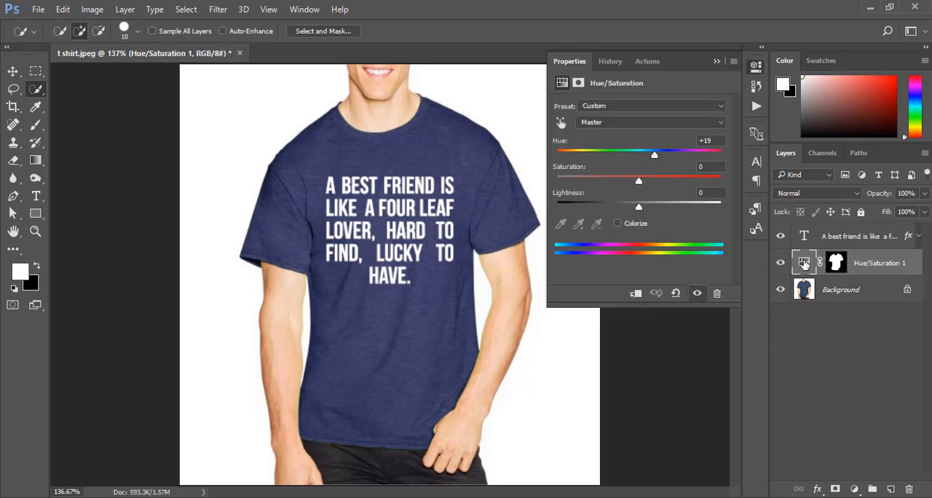
pyautogui.moveTo(641, 184); pyautogui.dragTo(671, 184)
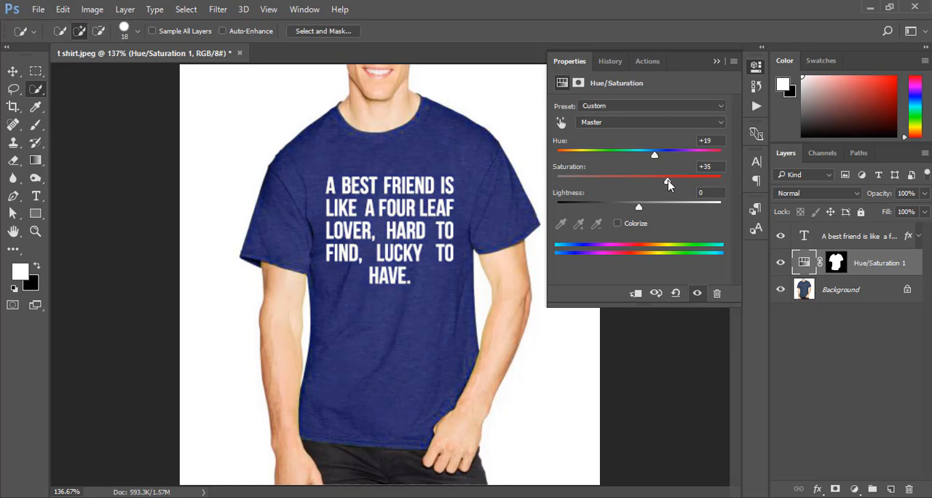
pyautogui.moveTo(640, 210)
pyautogui.mouseDown()
pyautogui.moveTo(655, 209)
pyautogui.moveTo(625, 210)
pyautogui.moveTo(633, 208)
pyautogui.mouseUp()
pyautogui.click(717, 62)
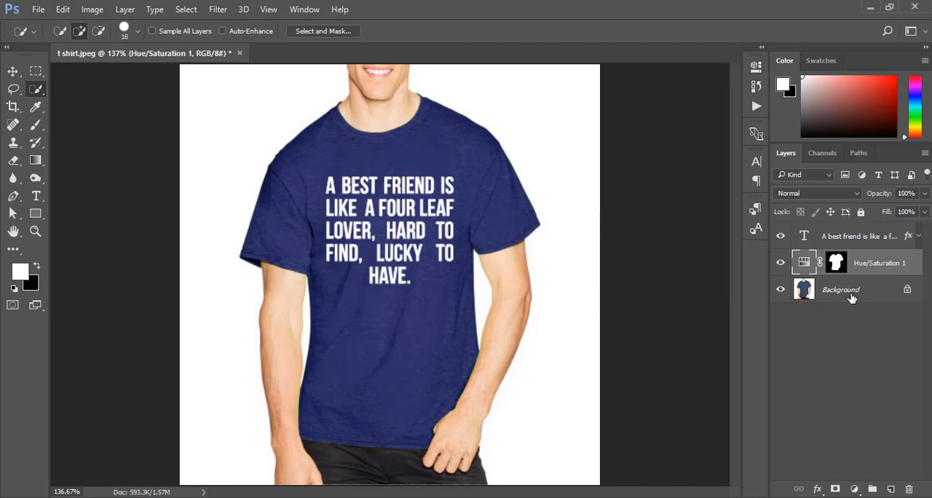
pyautogui.click(779, 264)
pyautogui.click(779, 265)
pyautogui.click(12, 70)
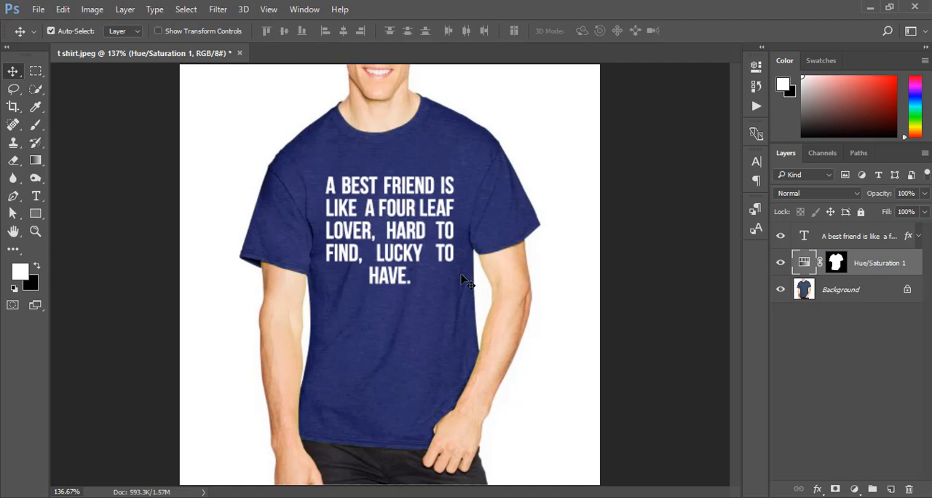
# Switch to the quote page in Chrome and search Google Images for "four leaf clover" from the quote's wording.
pyautogui.hotkey('alt', 'Tab')
pyautogui.scroll(1, 479, 258)
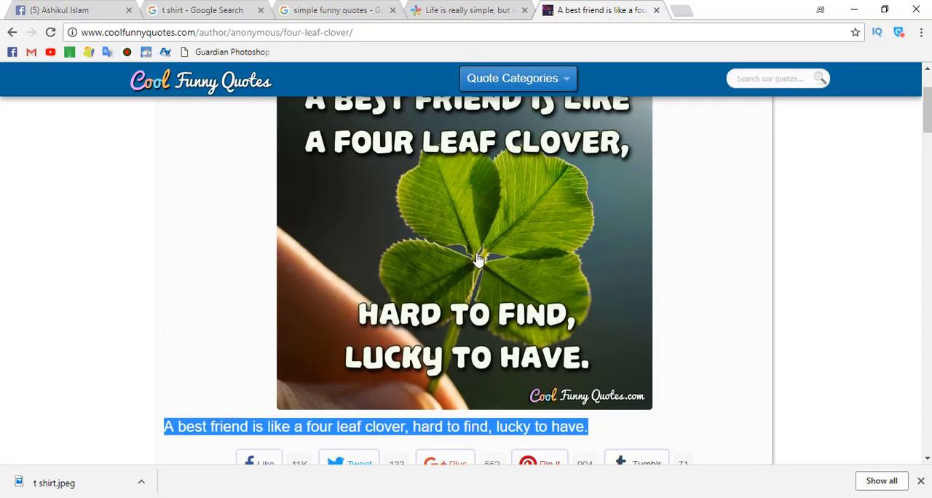
pyautogui.scroll(1, 478, 259)
pyautogui.scroll(-3, 479, 258)
pyautogui.click(306, 204)
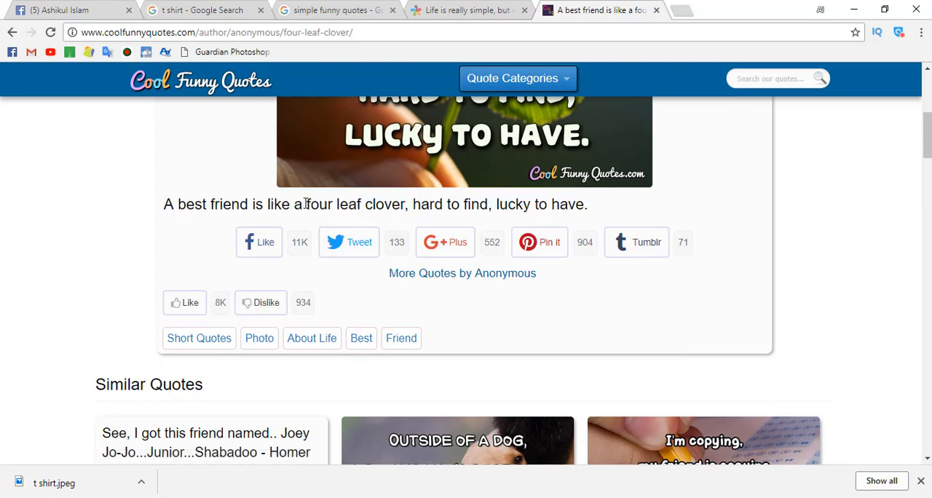
pyautogui.moveTo(337, 204); pyautogui.dragTo(378, 204)
pyautogui.click(384, 204)
pyautogui.moveTo(311, 205); pyautogui.dragTo(407, 205)
pyautogui.rightClick(365, 209)
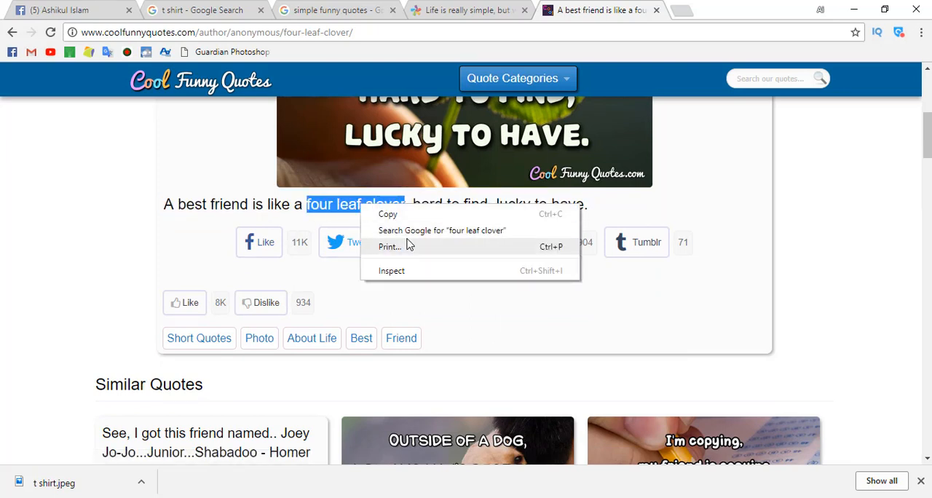
pyautogui.click(421, 228)
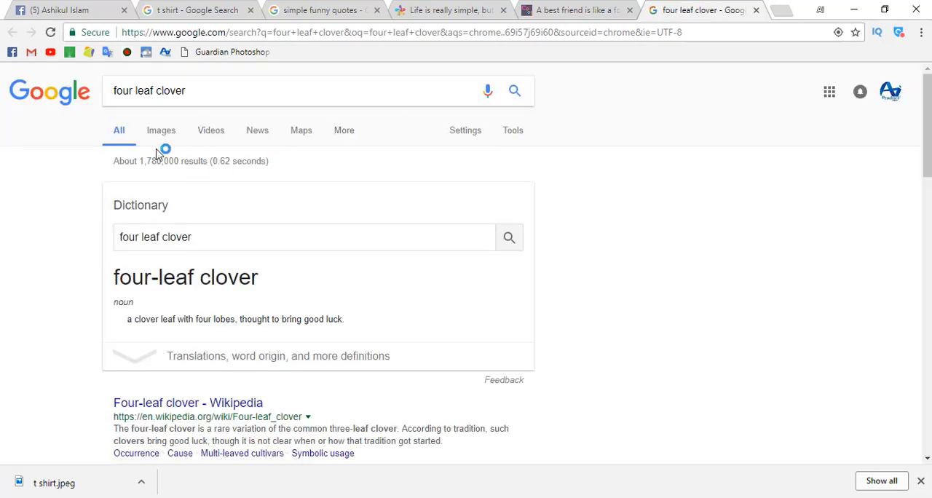
pyautogui.click(161, 130)
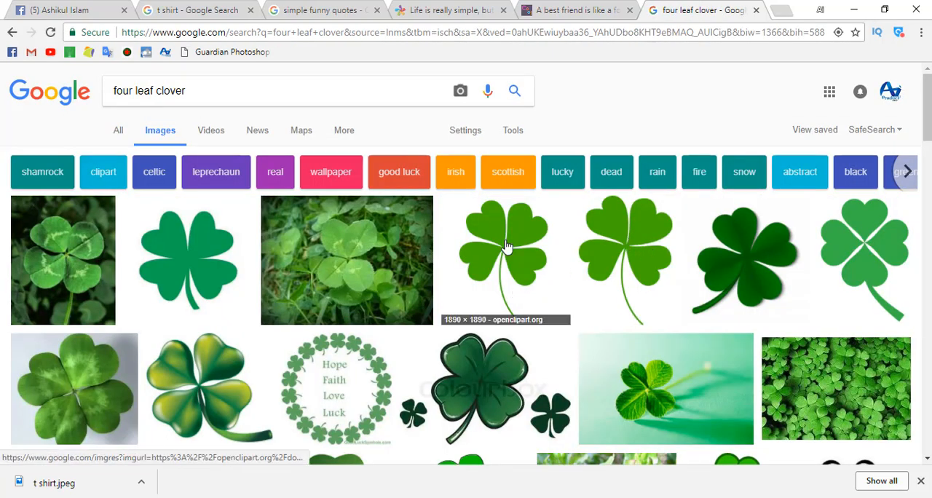
pyautogui.scroll(-4, 643, 256)
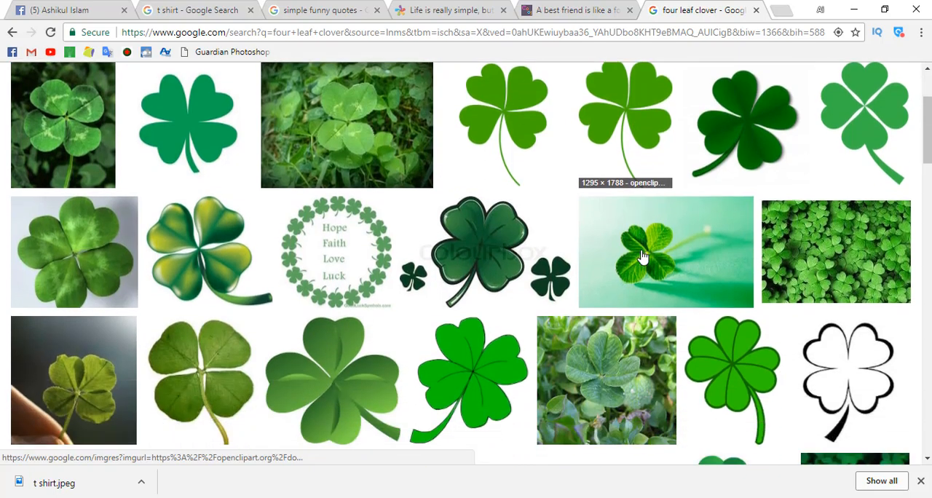
# Open the preview of the plain green Openclipart four-leaf clover in the image results.
pyautogui.scroll(2, 642, 256)
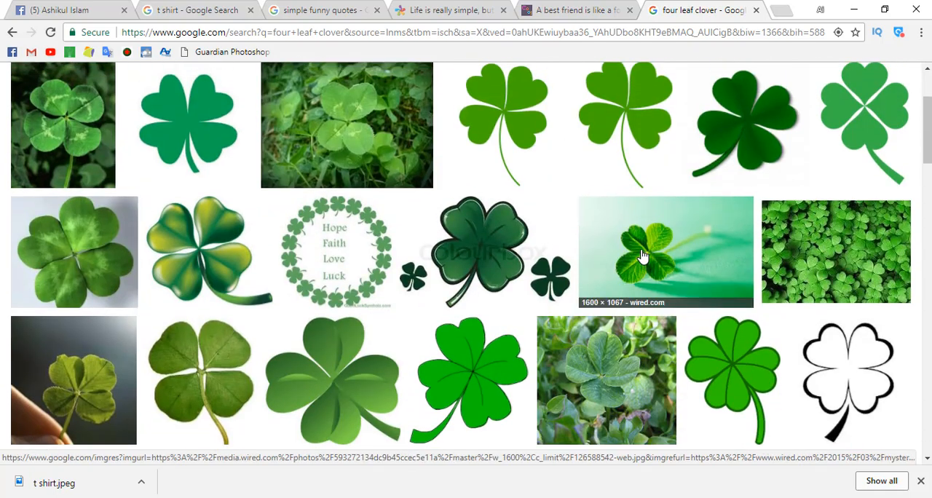
pyautogui.click(513, 113)
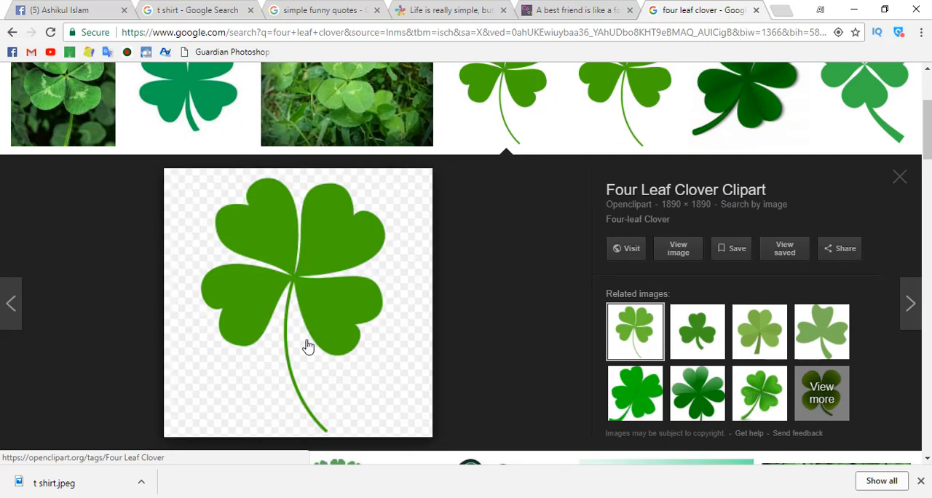
# Try copying the clover preview from Chrome and pasting it into the T-shirt document in Photoshop.
pyautogui.rightClick(319, 326)
pyautogui.click(358, 257)
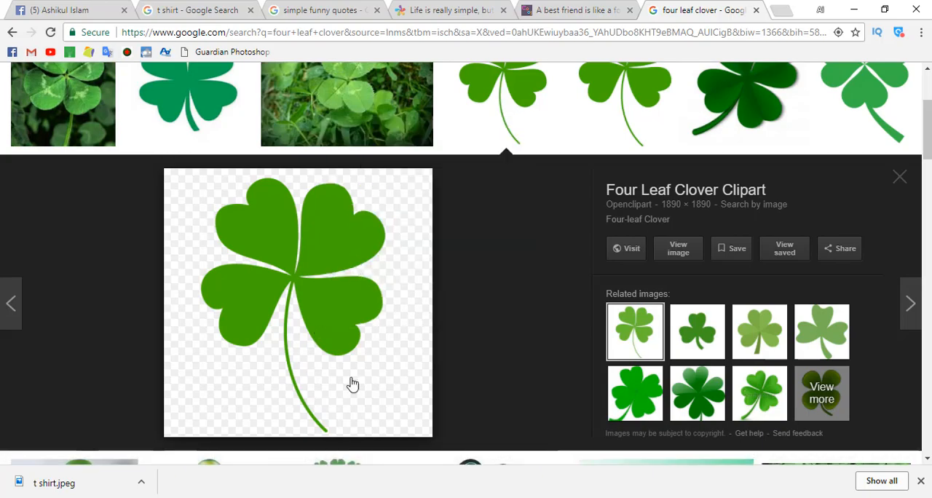
pyautogui.hotkey('alt', 'Tab')
pyautogui.hotkey('ctrl', 'v')
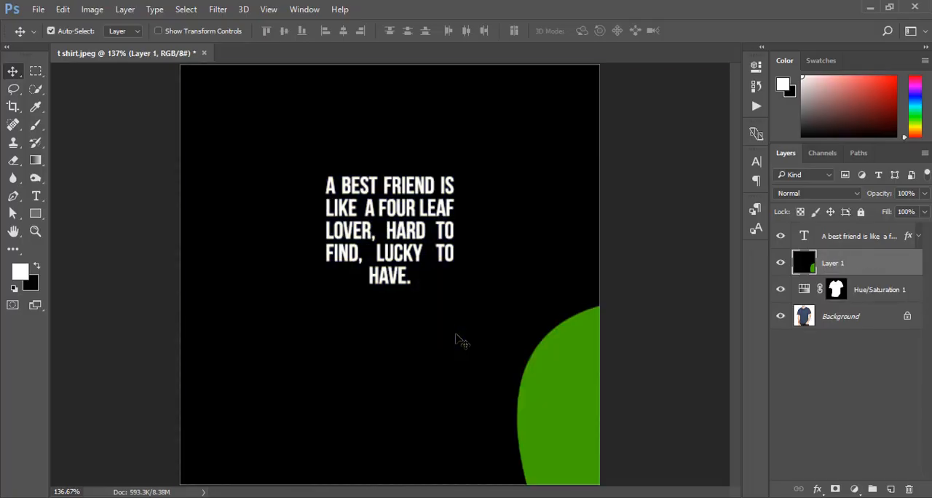
pyautogui.hotkey('ctrl', 'z')
pyautogui.hotkey('alt', 'Tab')
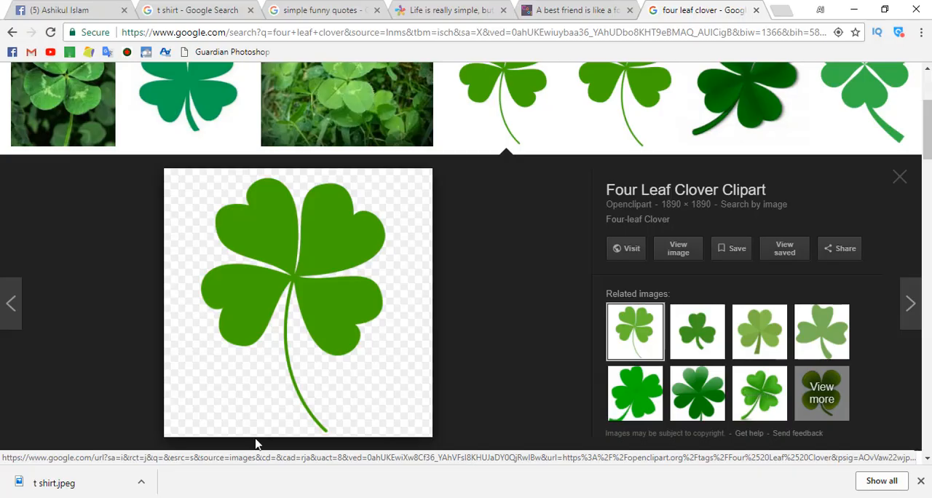
# Download the clover image from the preview and place the downloaded file into the T-shirt document in Photoshop.
pyautogui.rightClick(344, 338)
pyautogui.click(370, 249)
pyautogui.click(347, 306)
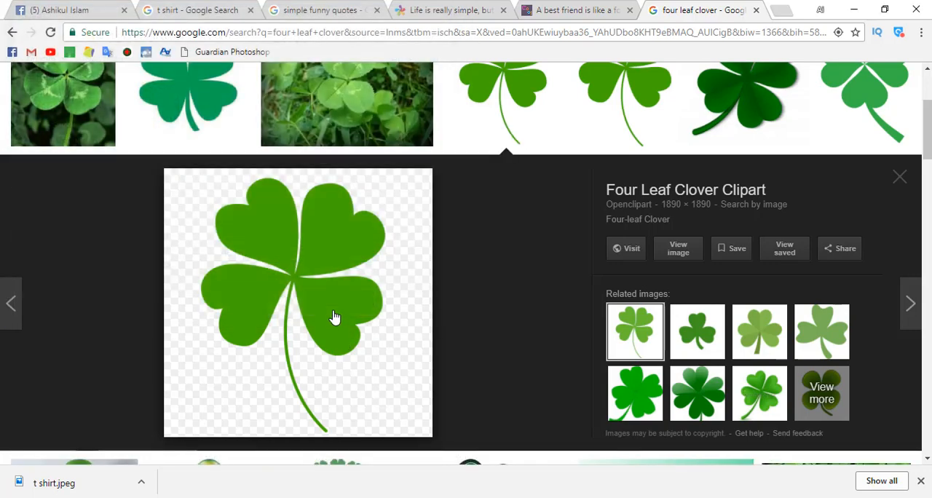
pyautogui.moveTo(80, 483); pyautogui.dragTo(376, 434)
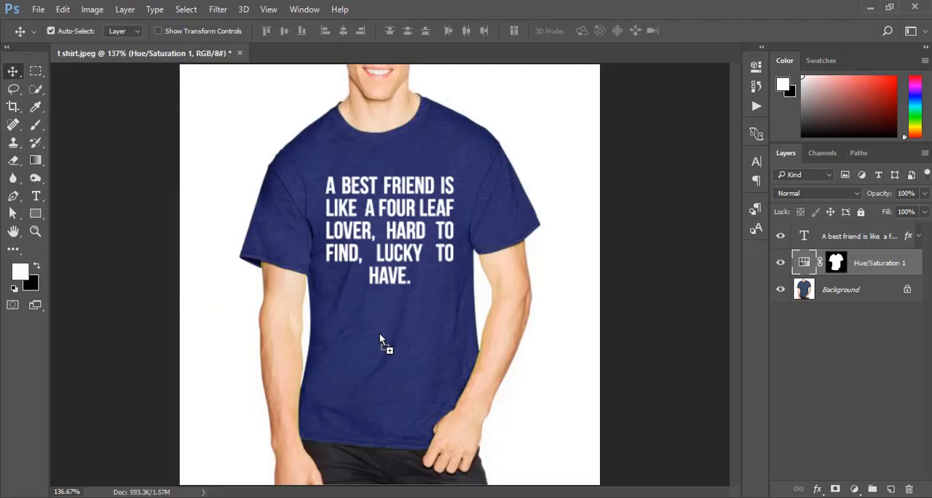
pyautogui.moveTo(379, 335); pyautogui.dragTo(414, 306)
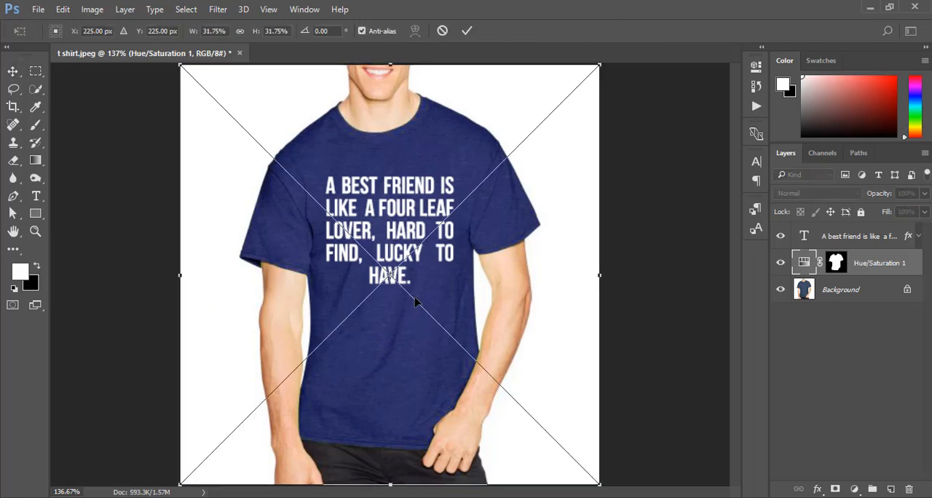
# Scale the placed clover down to a small emblem centred below the quote, and rasterize its layer.
pyautogui.moveTo(601, 63); pyautogui.dragTo(594, 70)
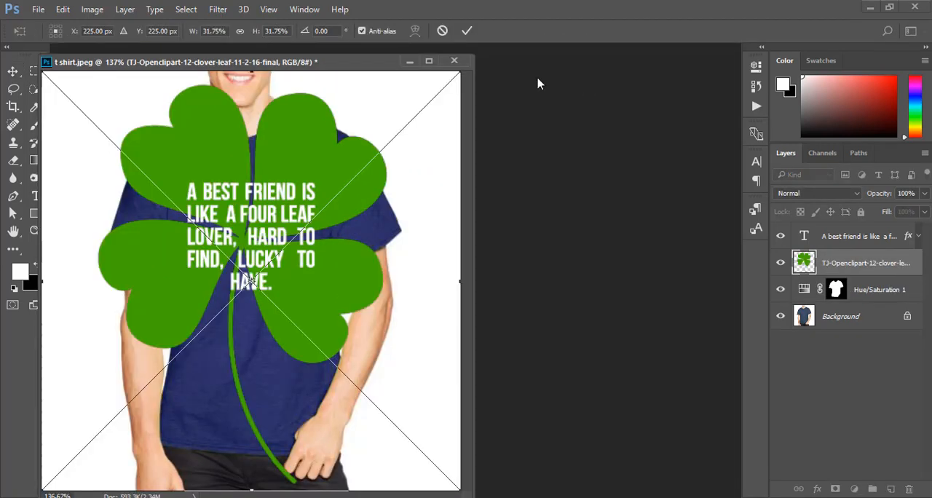
pyautogui.moveTo(346, 73); pyautogui.dragTo(448, 64)
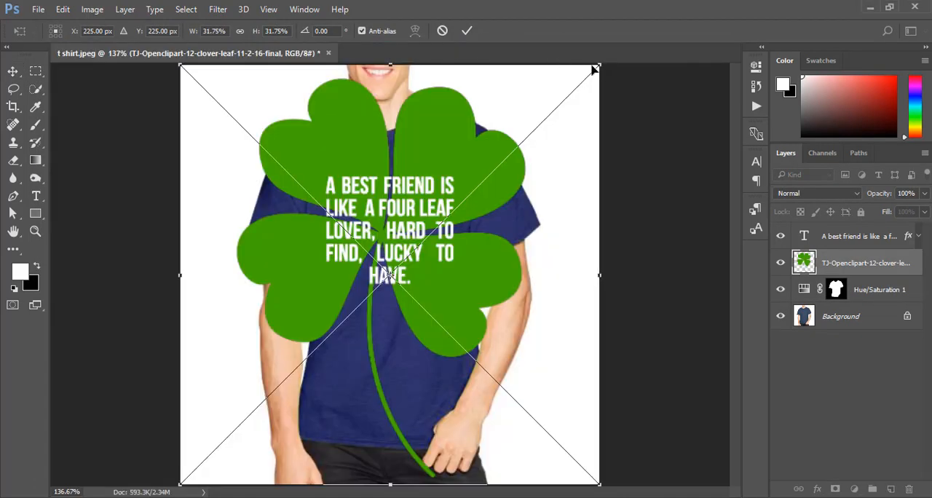
pyautogui.moveTo(590, 77); pyautogui.dragTo(465, 209)
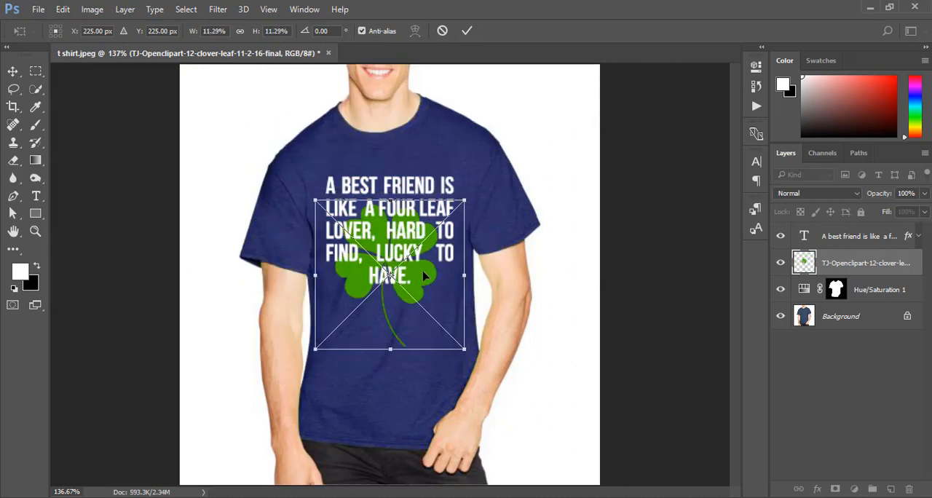
pyautogui.moveTo(419, 347); pyautogui.dragTo(419, 347)
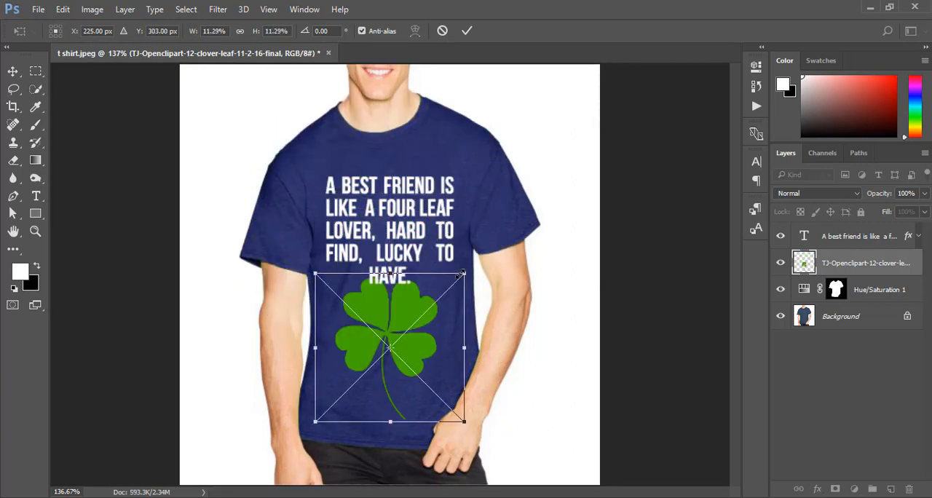
pyautogui.moveTo(462, 273); pyautogui.dragTo(408, 338)
pyautogui.press('Return')
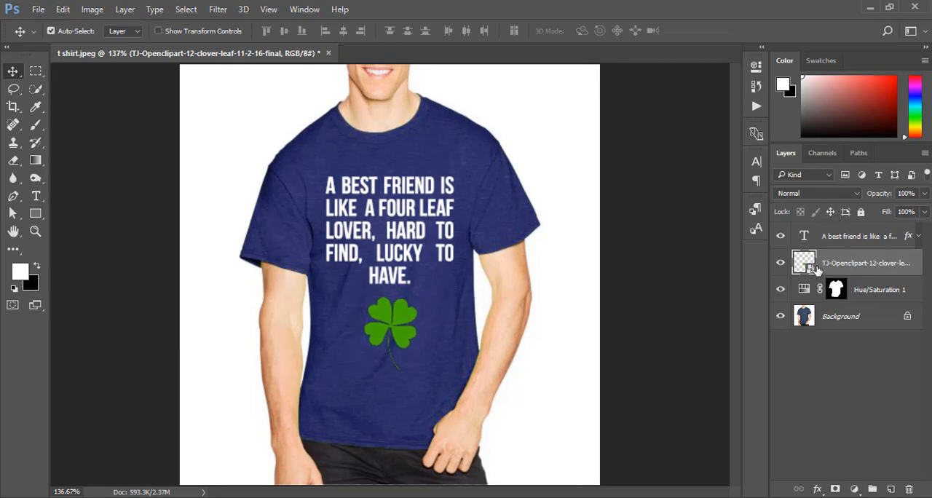
pyautogui.rightClick(818, 268)
pyautogui.click(562, 302)
# Preview several blend modes on the clover layer, including Color Dodge, and go back to Normal.
pyautogui.click(816, 193)
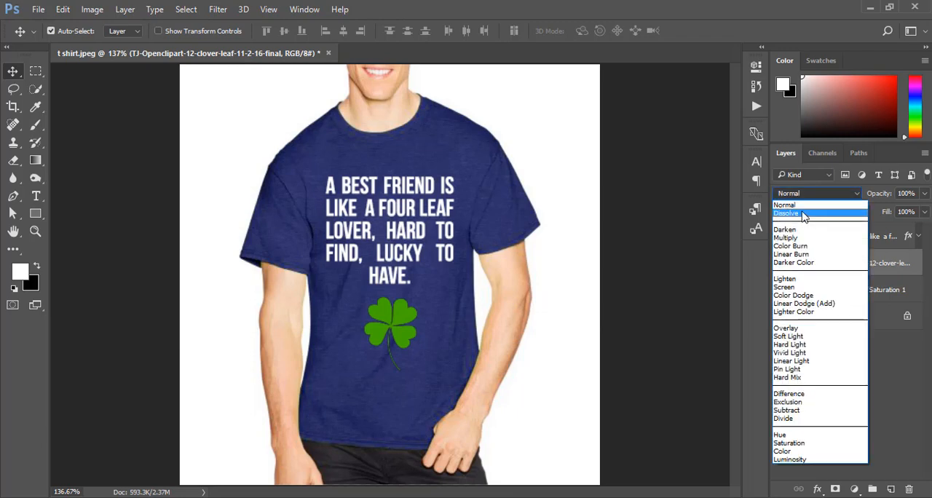
pyautogui.click(805, 215)
pyautogui.press('Down')
pyautogui.press('Down')
pyautogui.press('Down')
pyautogui.press('Down')
pyautogui.press('Down')
pyautogui.press('Down')
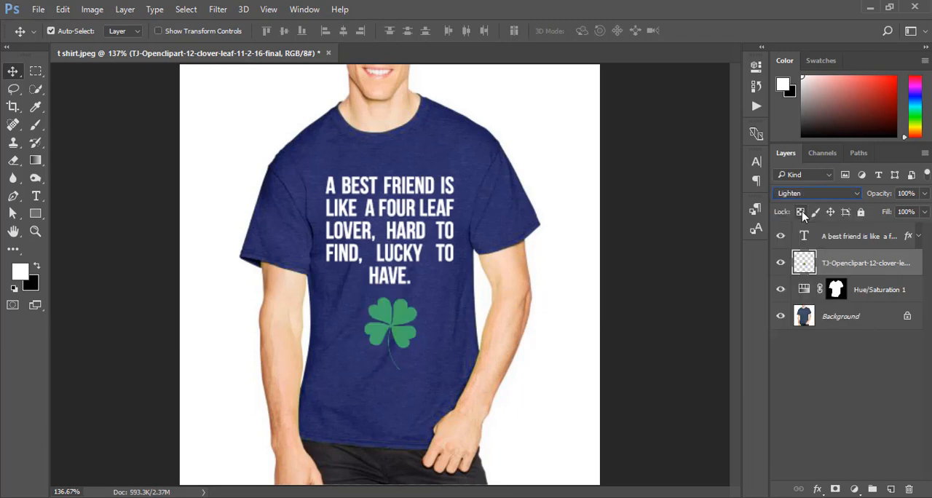
pyautogui.press('Down')
pyautogui.press('Down')
pyautogui.press('Down')
pyautogui.press('Down')
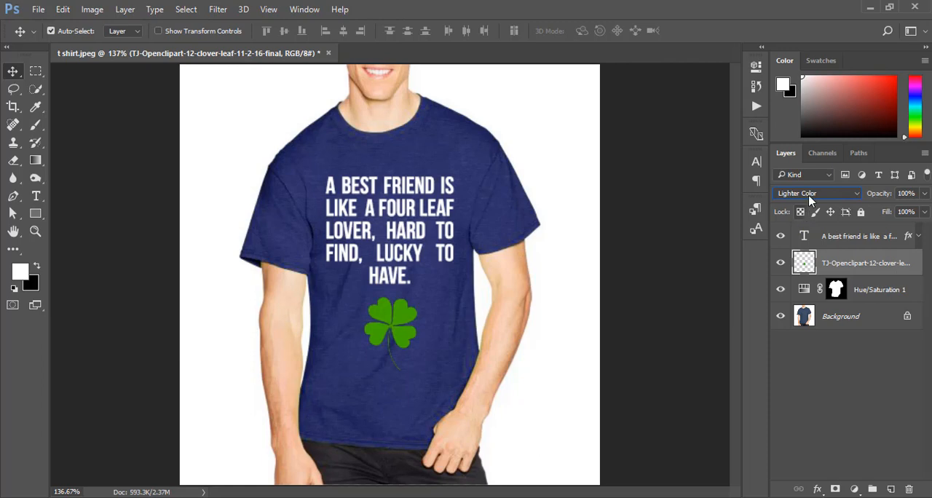
pyautogui.press('Up')
pyautogui.press('Up')
pyautogui.press('Up')
pyautogui.press('Up')
pyautogui.press('Up')
pyautogui.press('Up')
pyautogui.press('Up')
pyautogui.press('Up')
pyautogui.press('Up')
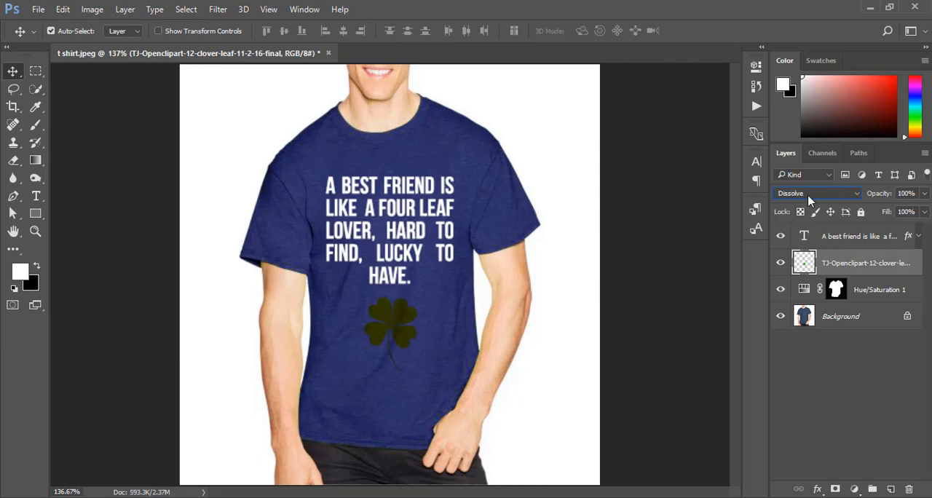
pyautogui.press('Up')
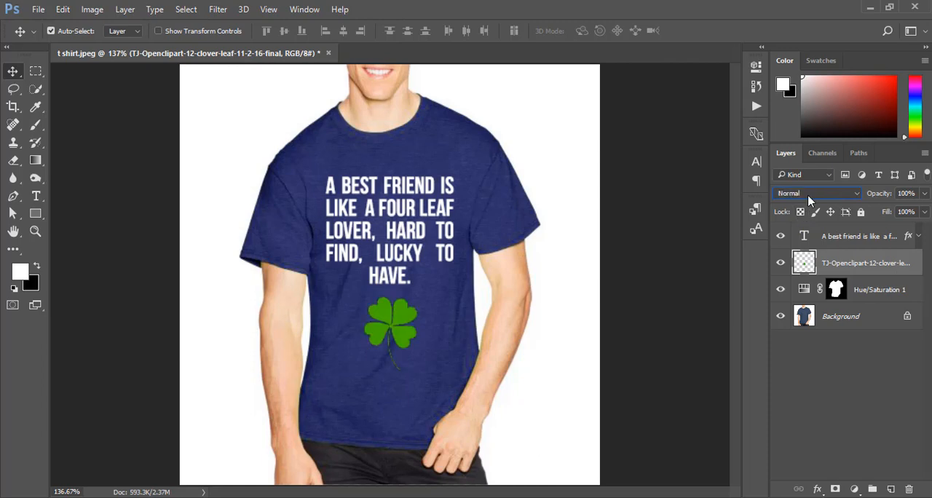
# Preview the clover layer's blend modes backward from Subtract through Difference, Linear Light and Screen to Normal.
pyautogui.click(838, 198)
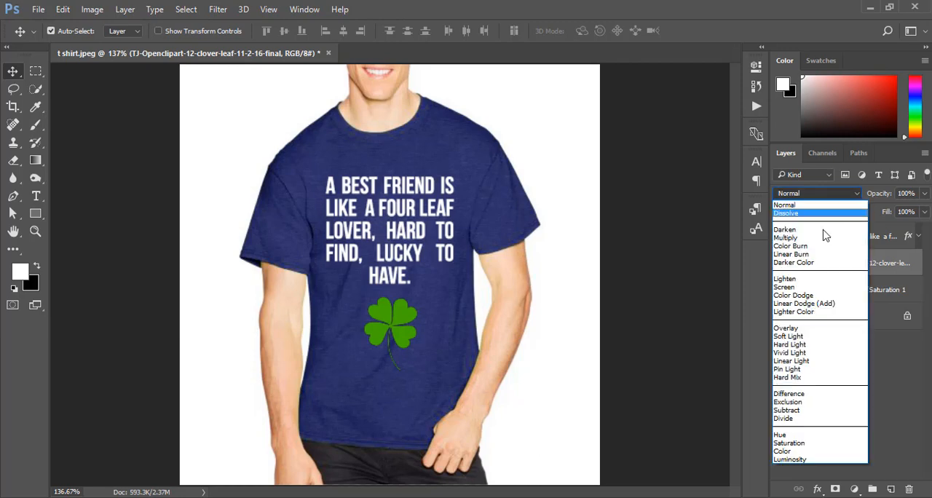
pyautogui.click(806, 410)
pyautogui.press('Up')
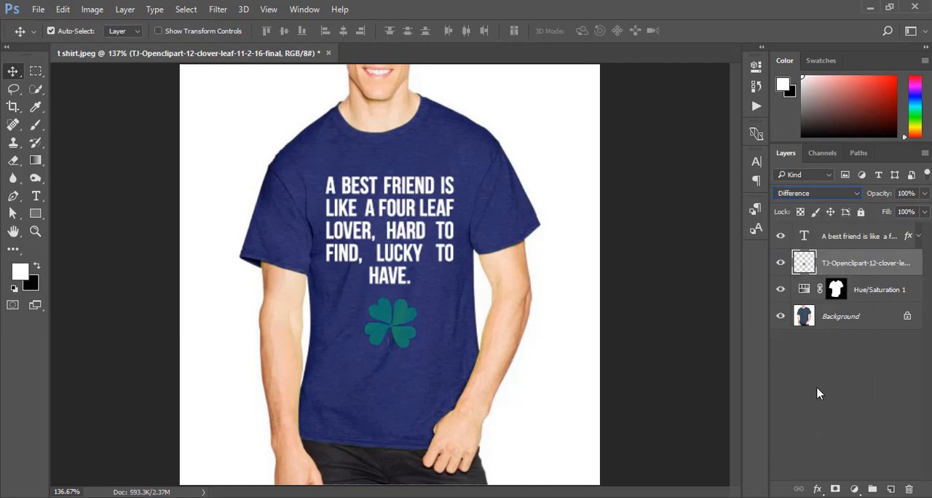
pyautogui.press('Up')
pyautogui.press('Up')
pyautogui.press('Up')
pyautogui.press('Up')
pyautogui.press('Up')
pyautogui.press('Up')
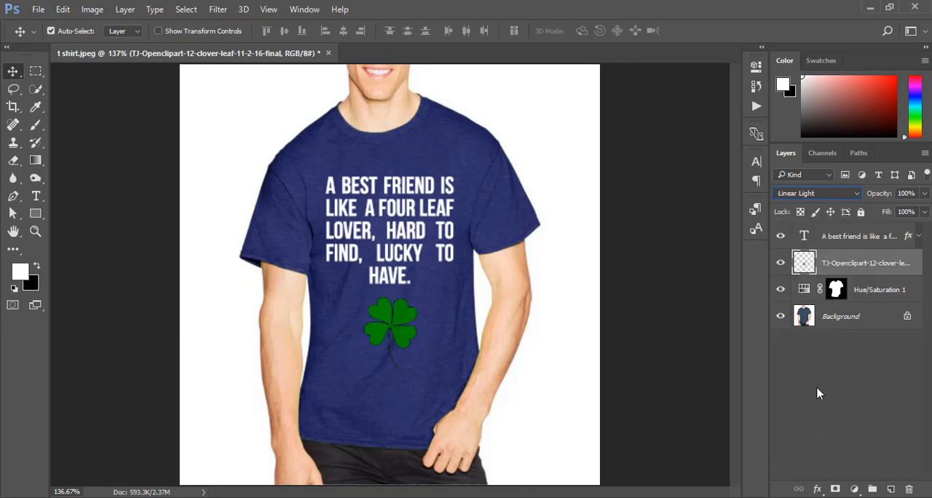
pyautogui.press('Up')
pyautogui.press('Up')
pyautogui.press('Up')
pyautogui.press('Up')
pyautogui.press('Up')
pyautogui.press('Up')
pyautogui.press('Up')
pyautogui.press('Up')
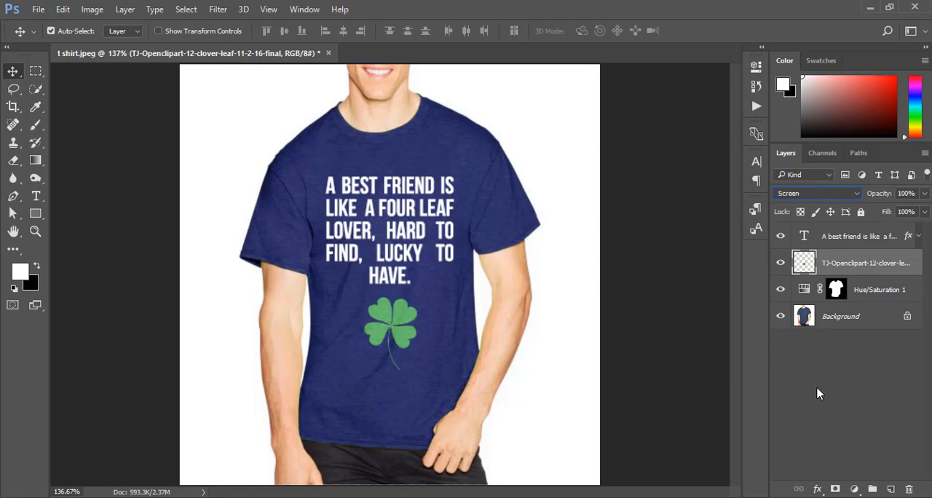
pyautogui.press('Up')
pyautogui.press('Up')
pyautogui.press('Up')
pyautogui.press('Up')
pyautogui.press('Up')
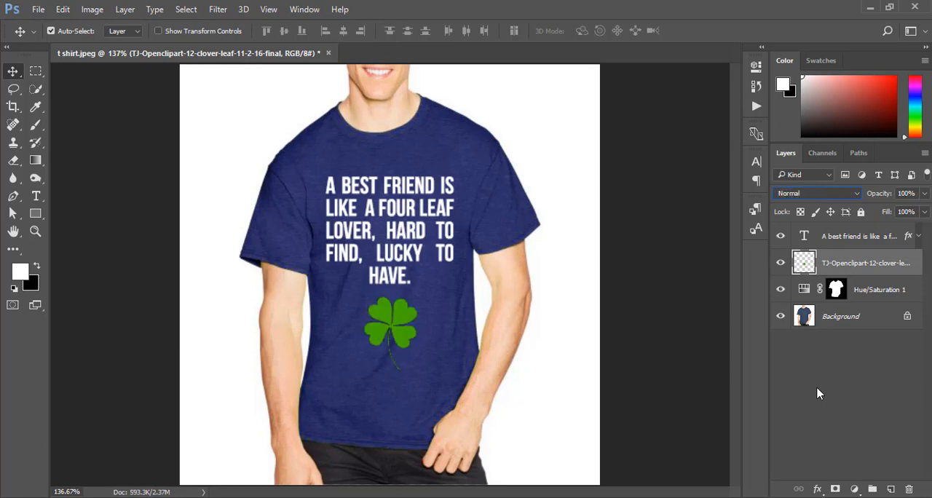
# Set the clover layer's blend mode to Luminosity.
pyautogui.press('Down')
pyautogui.press('Down')
pyautogui.press('Down')
pyautogui.press('Down')
pyautogui.press('Down')
pyautogui.press('Down')
pyautogui.press('Down')
pyautogui.press('Down')
pyautogui.press('Down')
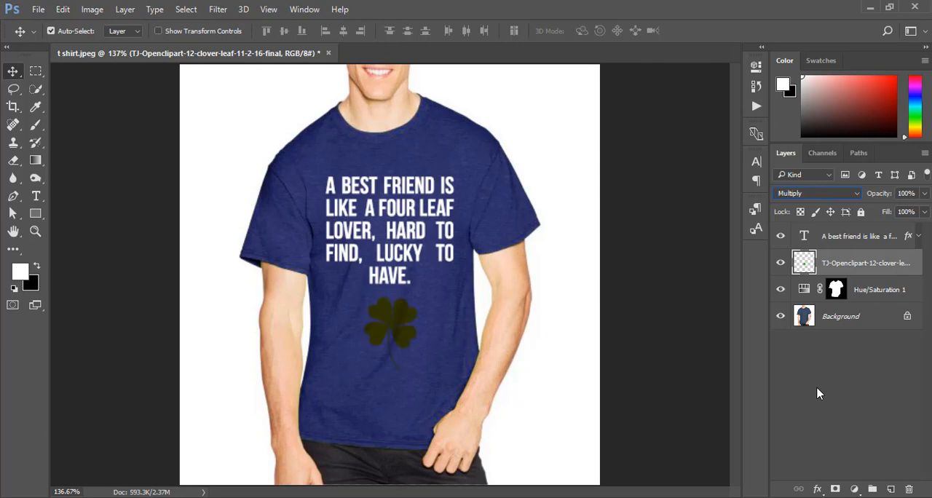
pyautogui.press('Down')
pyautogui.press('Down')
pyautogui.press('Down')
pyautogui.press('Down')
pyautogui.press('Down')
pyautogui.press('Down')
pyautogui.press('Down')
pyautogui.press('Down')
pyautogui.press('Down')
pyautogui.press('Down')
pyautogui.press('Down')
pyautogui.press('Down')
pyautogui.press('Down')
pyautogui.press('Down')
pyautogui.press('Down')
pyautogui.press('Down')
pyautogui.press('Down')
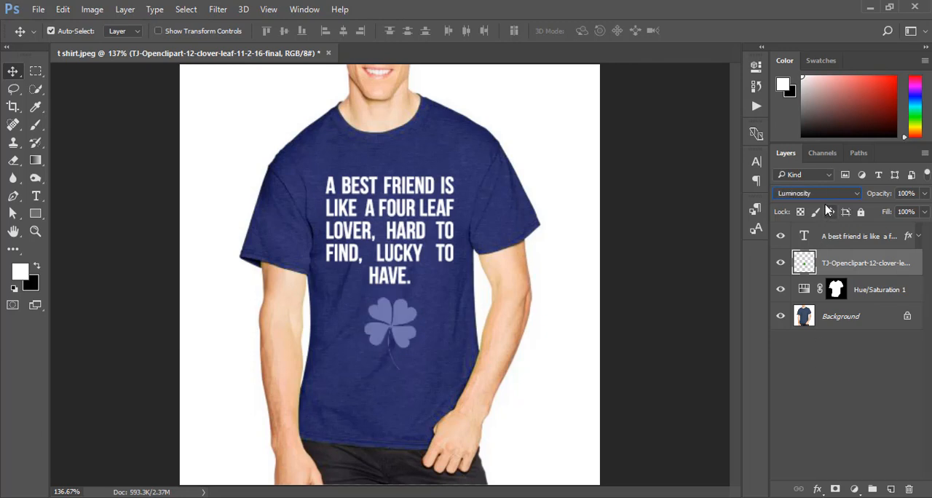
# Enlarge the clover to about 148%, centred behind the quote, and lower its layer opacity to 68%.
pyautogui.click(407, 307)
pyautogui.moveTo(405, 313); pyautogui.dragTo(413, 276)
pyautogui.hotkey('ctrl', 't')
pyautogui.press('Return')
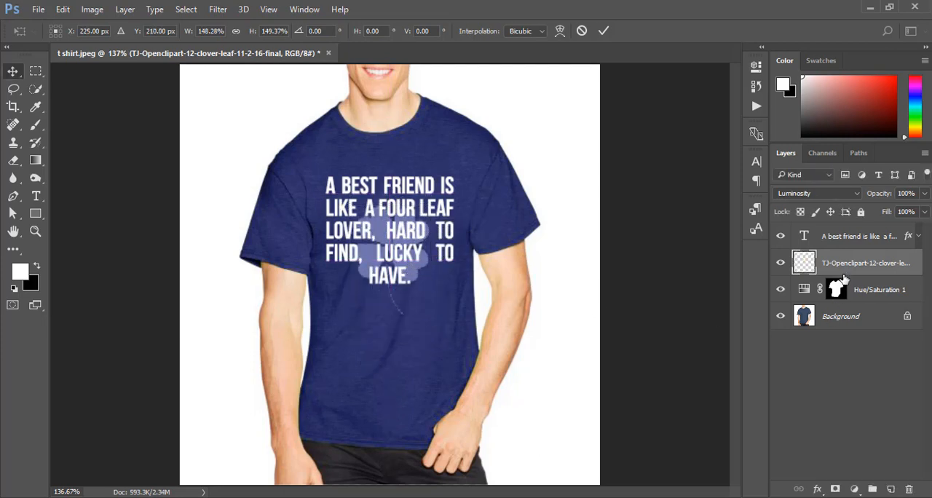
pyautogui.moveTo(881, 193); pyautogui.dragTo(859, 193)
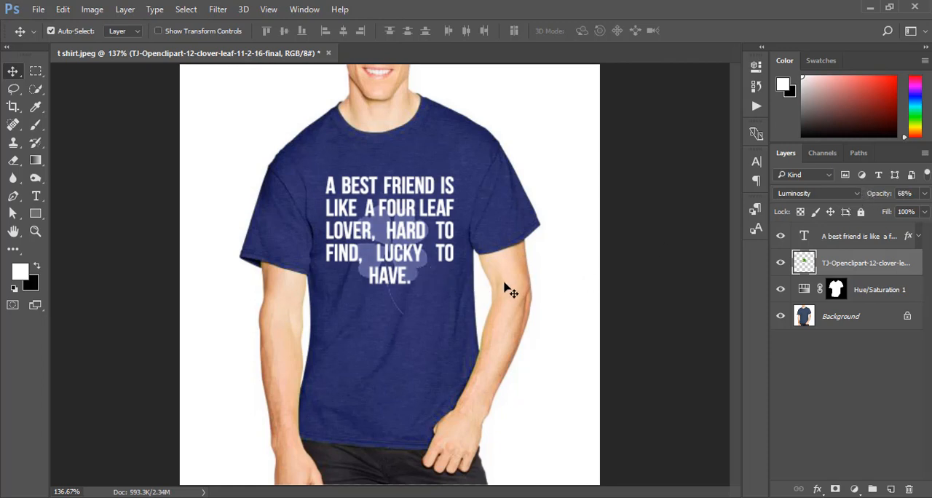
# Move the clover up toward the shirt's neckline and shift the quote down so the upper leaves sit above the text.
pyautogui.hotkey('ctrl', 't')
pyautogui.moveTo(414, 286); pyautogui.dragTo(418, 241)
pyautogui.press('Return')
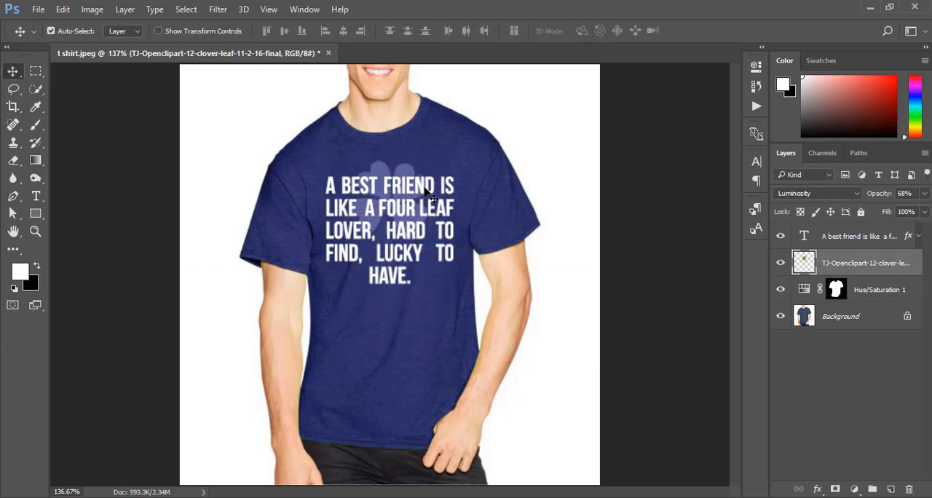
pyautogui.moveTo(426, 191); pyautogui.dragTo(409, 232)
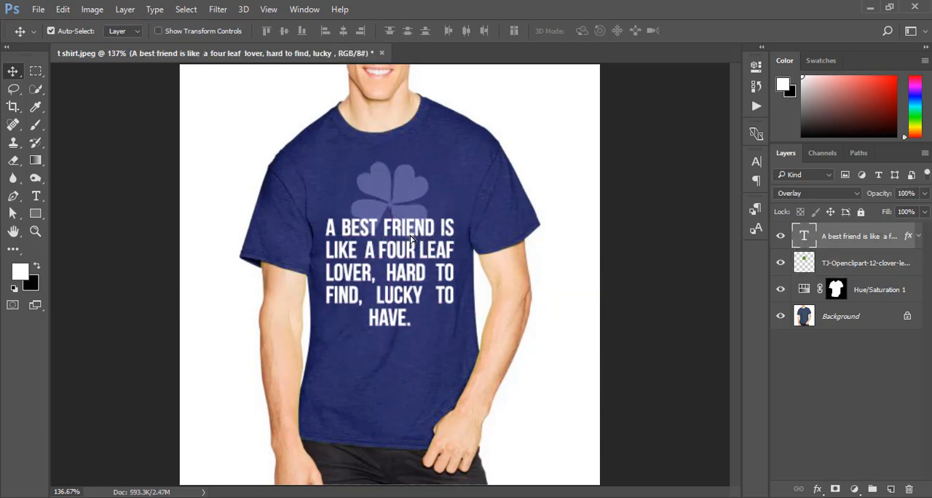
# Scale the clover to about 92% and centre it on the chest with its leaves just above the quote's first line.
pyautogui.moveTo(408, 196)
pyautogui.mouseDown()
pyautogui.moveTo(408, 148)
pyautogui.moveTo(412, 190)
pyautogui.mouseUp()
pyautogui.hotkey('ctrl', 't')
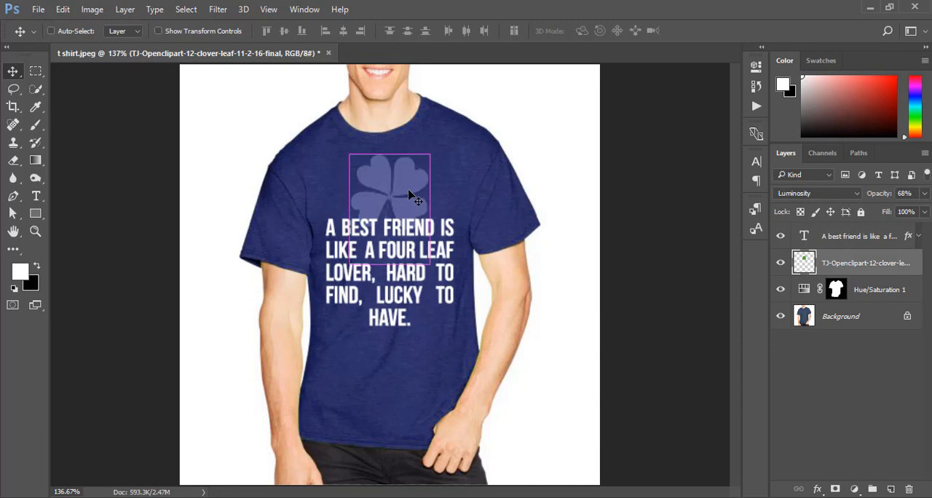
pyautogui.moveTo(430, 154)
pyautogui.mouseDown()
pyautogui.moveTo(430, 125)
pyautogui.moveTo(423, 142)
pyautogui.mouseUp()
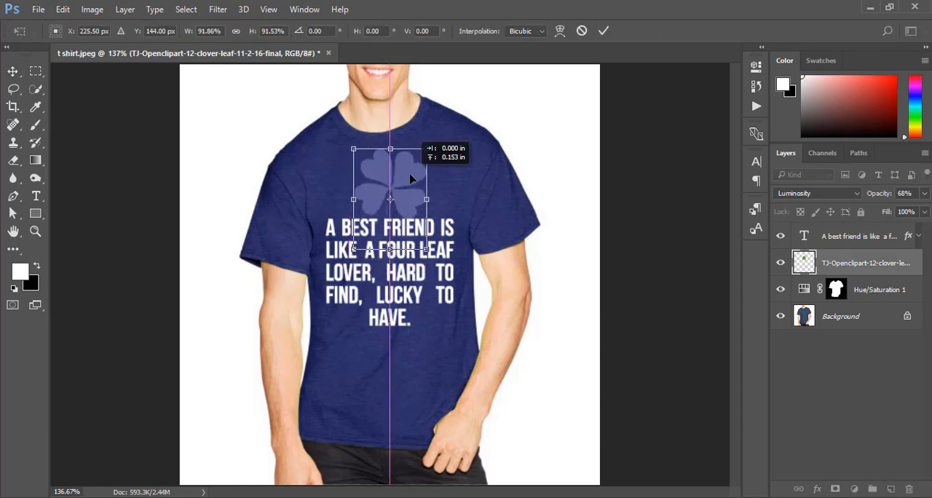
pyautogui.press('Return')
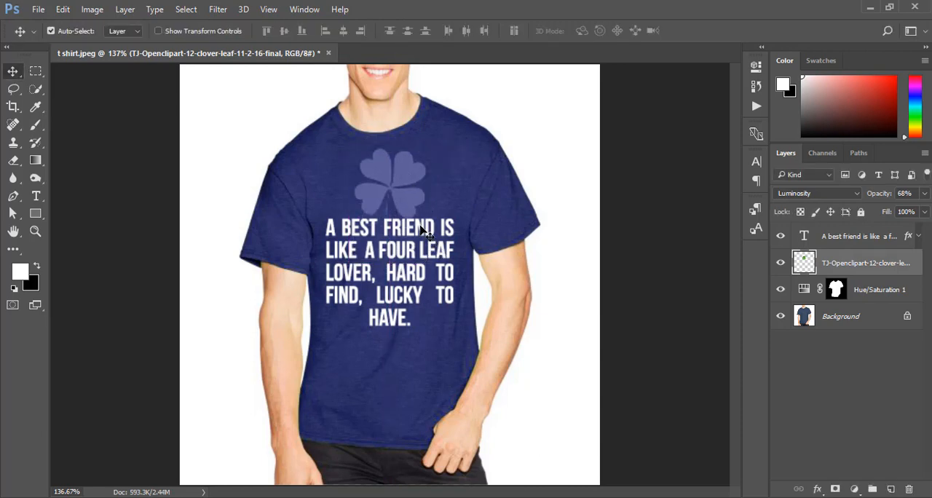